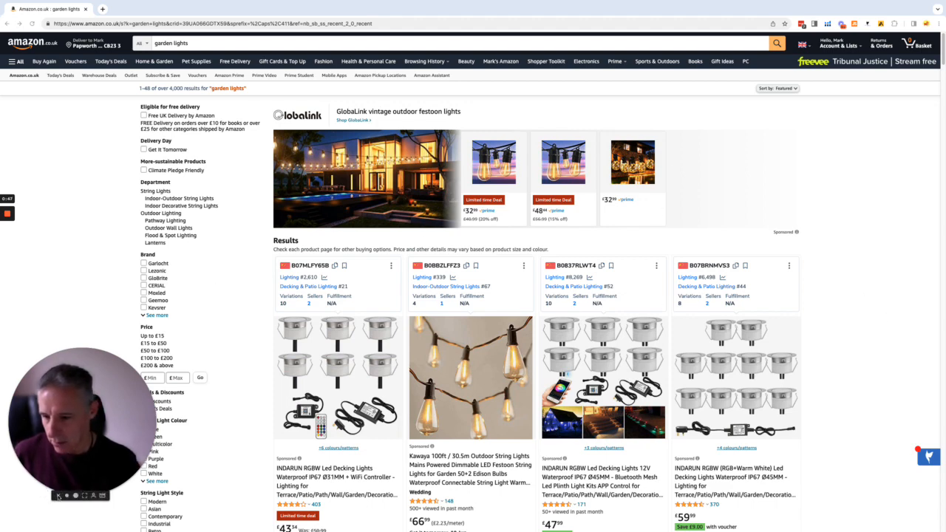
- Browse the garden lights search results, examining the listed products, their prices and category ranks
{"action": "left_click", "coordinate": [59, 496]}
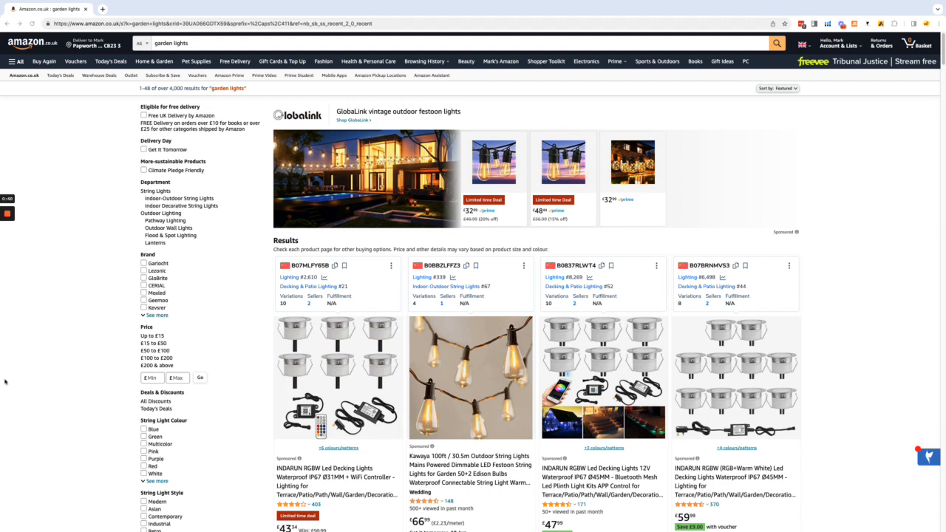
{"action": "mouse_move", "coordinate": [6, 229]}
{"action": "scroll", "coordinate": [655, 326], "scroll_direction": "down", "scroll_amount": 1}
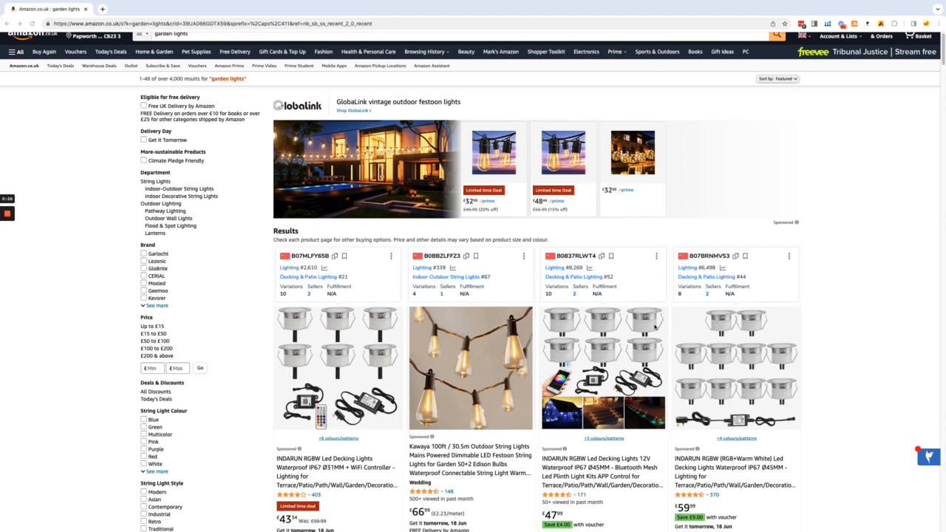
{"action": "scroll", "coordinate": [610, 302], "scroll_direction": "down", "scroll_amount": 10}
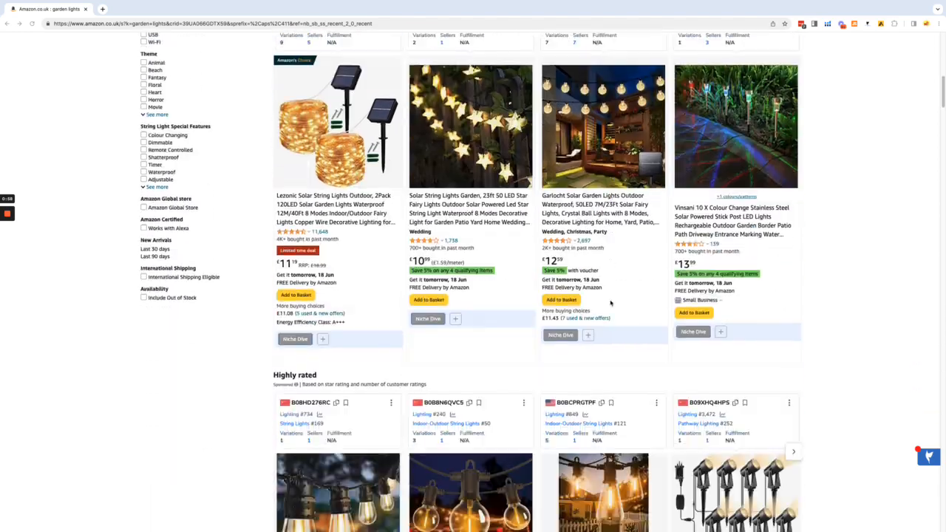
{"action": "scroll", "coordinate": [611, 302], "scroll_direction": "up", "scroll_amount": 10}
{"action": "scroll", "coordinate": [610, 302], "scroll_direction": "down", "scroll_amount": 7}
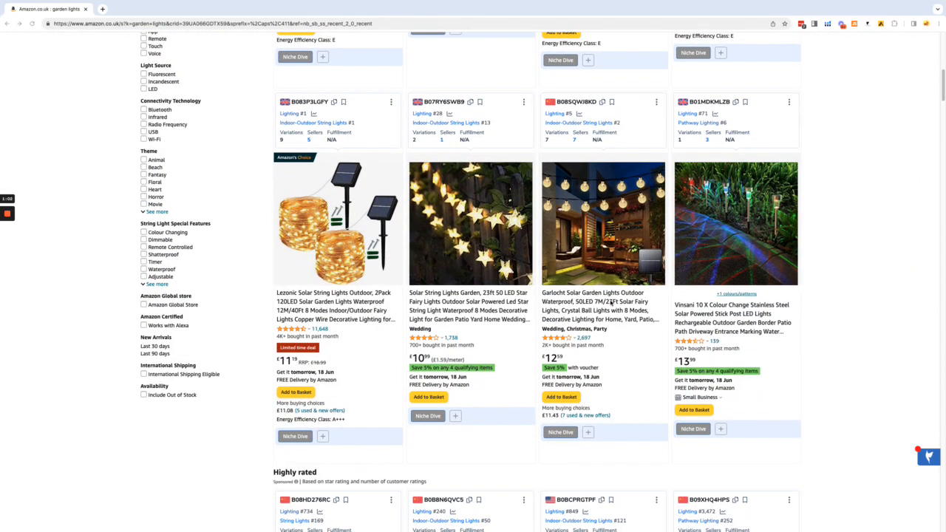
{"action": "scroll", "coordinate": [591, 295], "scroll_direction": "down", "scroll_amount": 5}
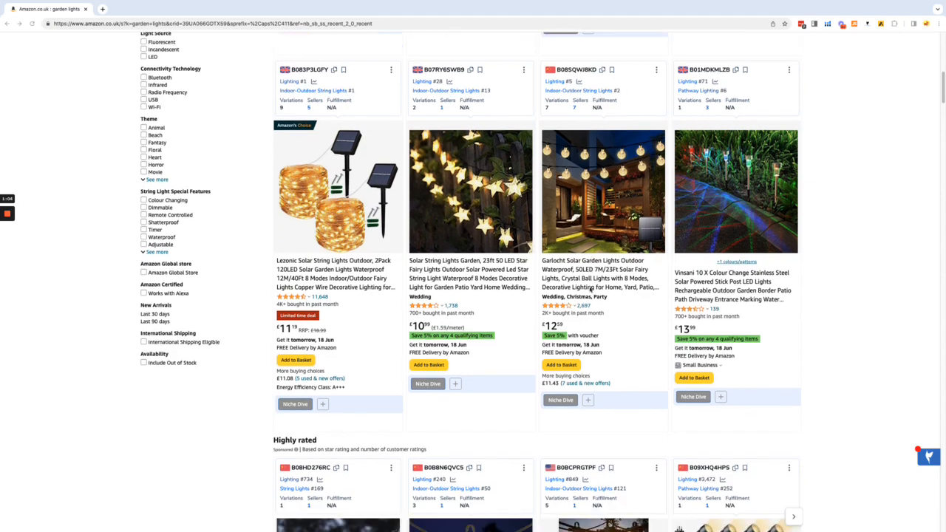
{"action": "scroll", "coordinate": [590, 290], "scroll_direction": "down", "scroll_amount": 8}
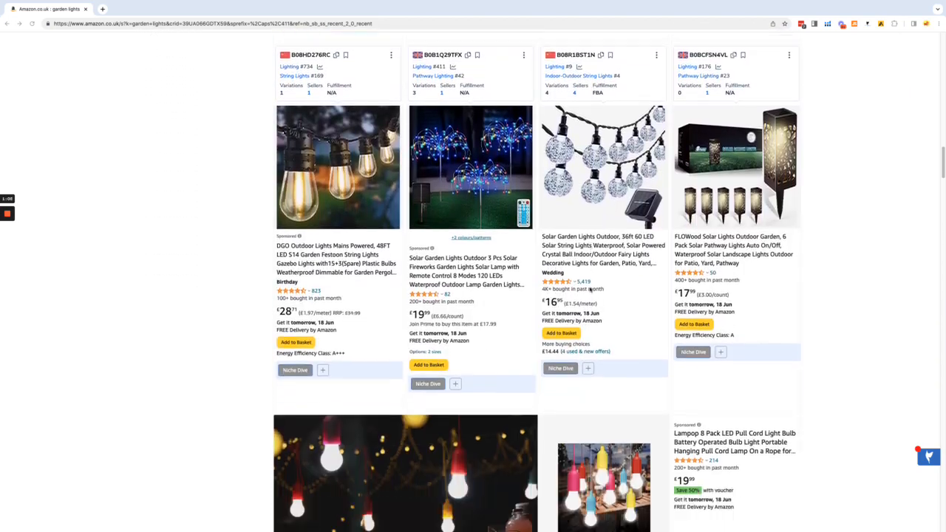
{"action": "scroll", "coordinate": [590, 290], "scroll_direction": "down", "scroll_amount": 4}
{"action": "scroll", "coordinate": [589, 288], "scroll_direction": "down", "scroll_amount": 3}
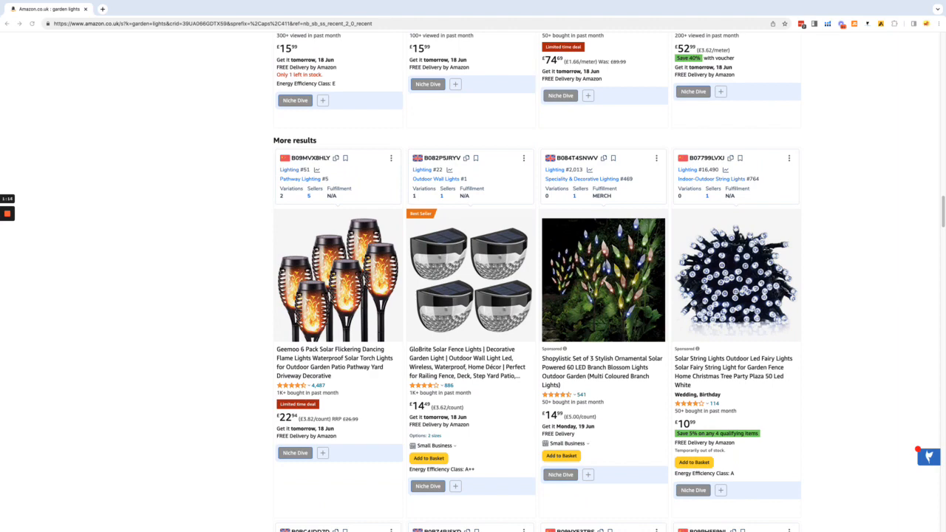
{"action": "scroll", "coordinate": [590, 289], "scroll_direction": "down", "scroll_amount": 4}
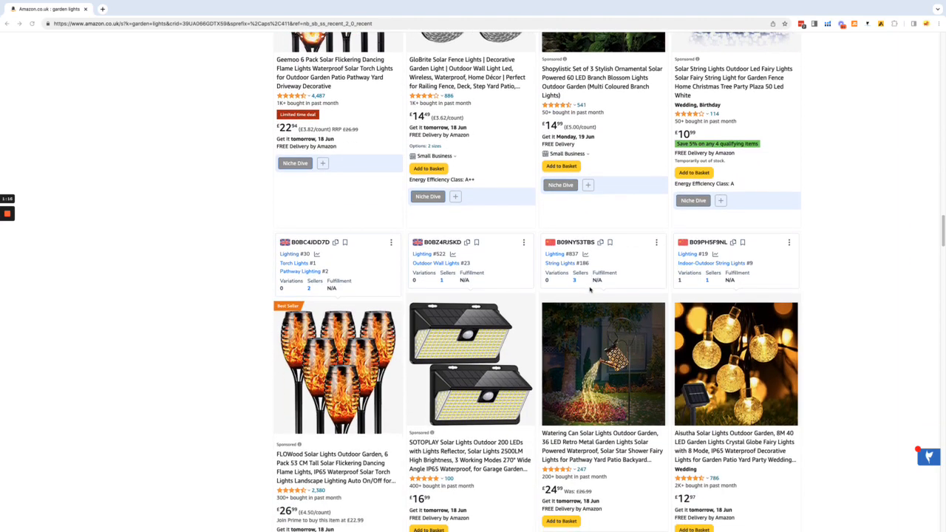
{"action": "scroll", "coordinate": [590, 289], "scroll_direction": "down", "scroll_amount": 6}
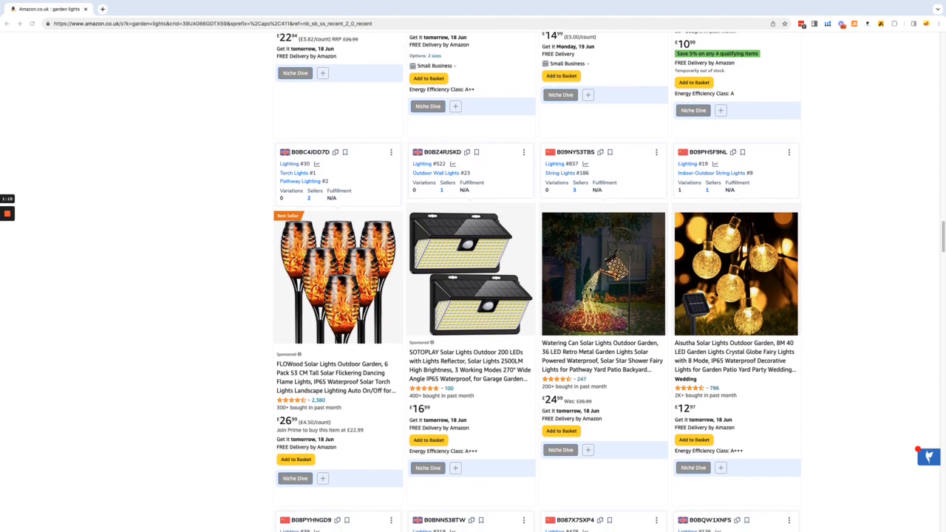
{"action": "scroll", "coordinate": [589, 290], "scroll_direction": "down", "scroll_amount": 12}
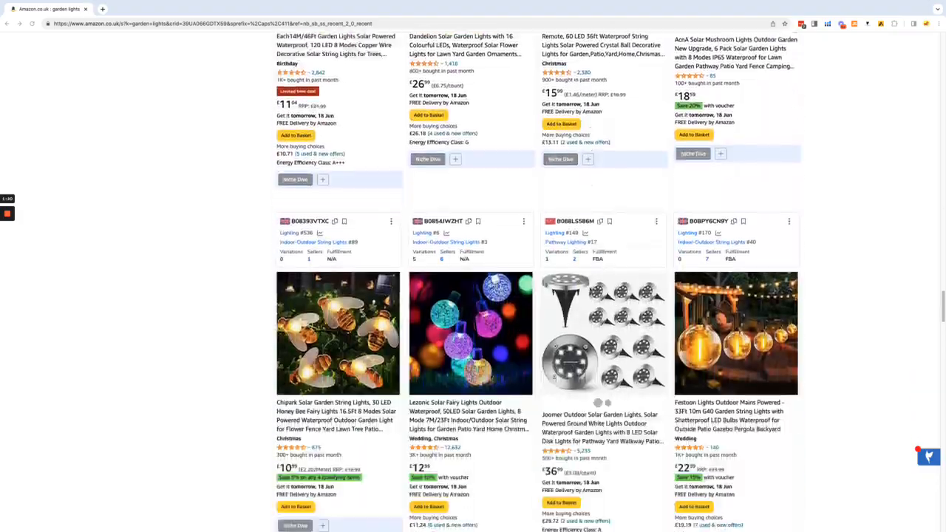
{"action": "scroll", "coordinate": [590, 290], "scroll_direction": "up", "scroll_amount": 17}
{"action": "scroll", "coordinate": [589, 290], "scroll_direction": "up", "scroll_amount": 12}
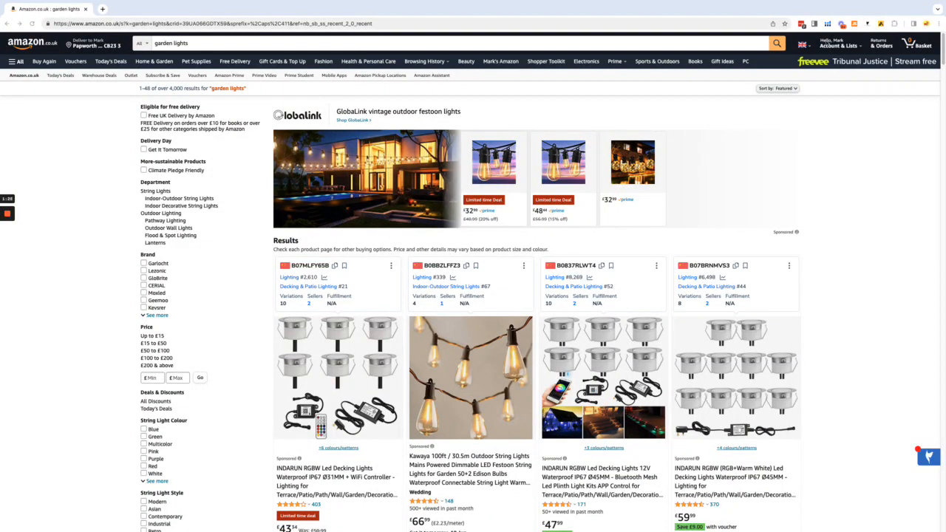
- Run Helium 10's Xray product research on the garden lights results, dismiss the upgrade offer and expand the report to full size
{"action": "left_click", "coordinate": [828, 25]}
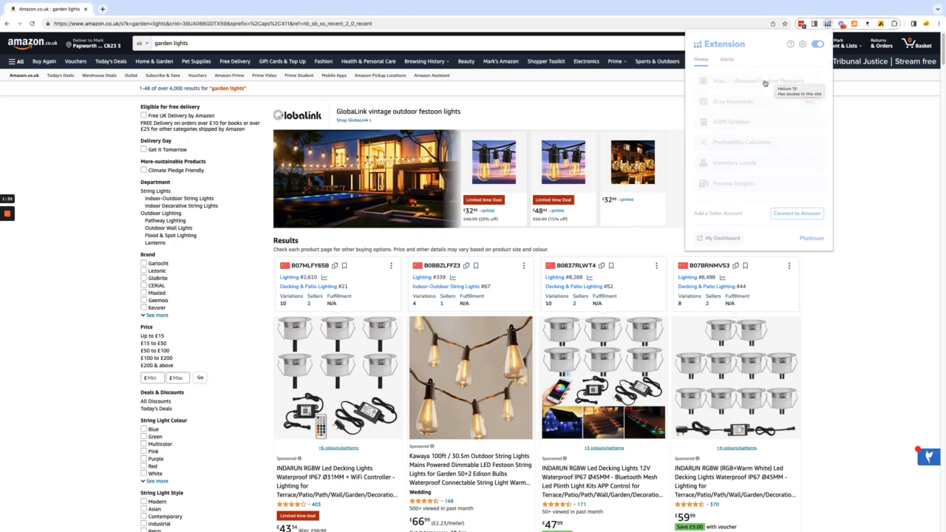
{"action": "left_click", "coordinate": [763, 82]}
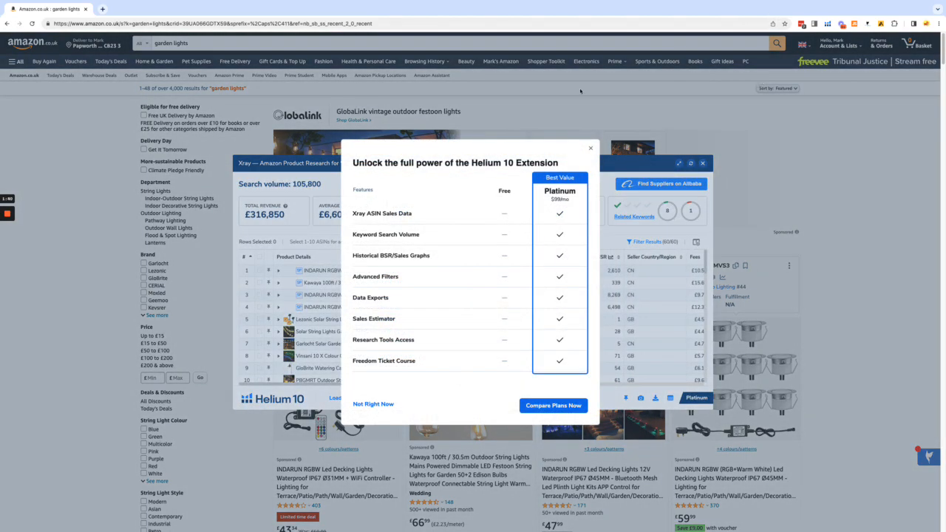
{"action": "left_click", "coordinate": [590, 148]}
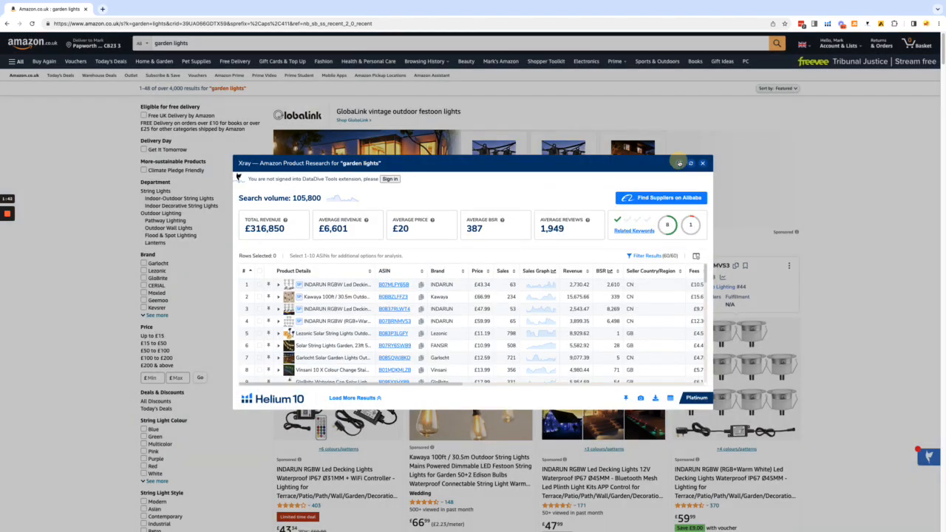
{"action": "left_click", "coordinate": [679, 163]}
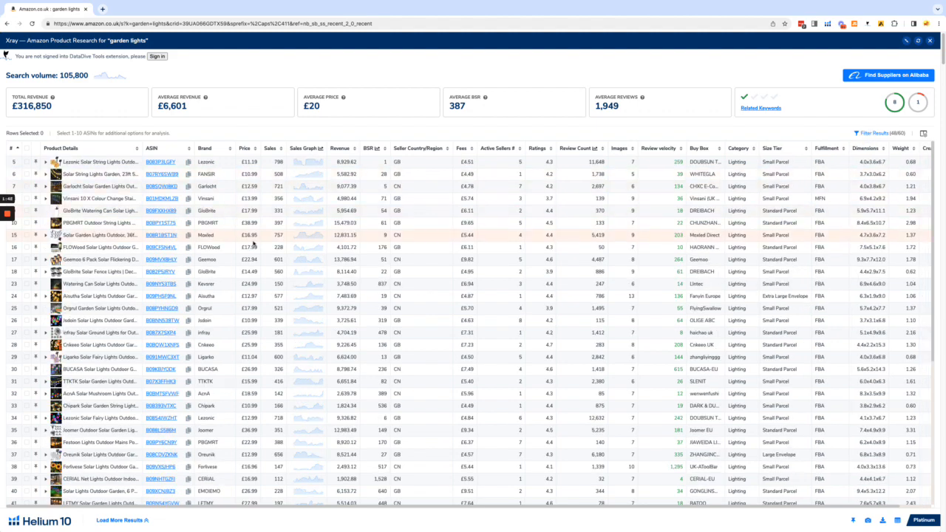
- Look through the Xray product list and filter it to a minimum retail price of 30
{"action": "scroll", "coordinate": [254, 243], "scroll_direction": "down", "scroll_amount": 2}
{"action": "scroll", "coordinate": [253, 243], "scroll_direction": "up", "scroll_amount": 2}
{"action": "scroll", "coordinate": [346, 330], "scroll_direction": "down", "scroll_amount": 5}
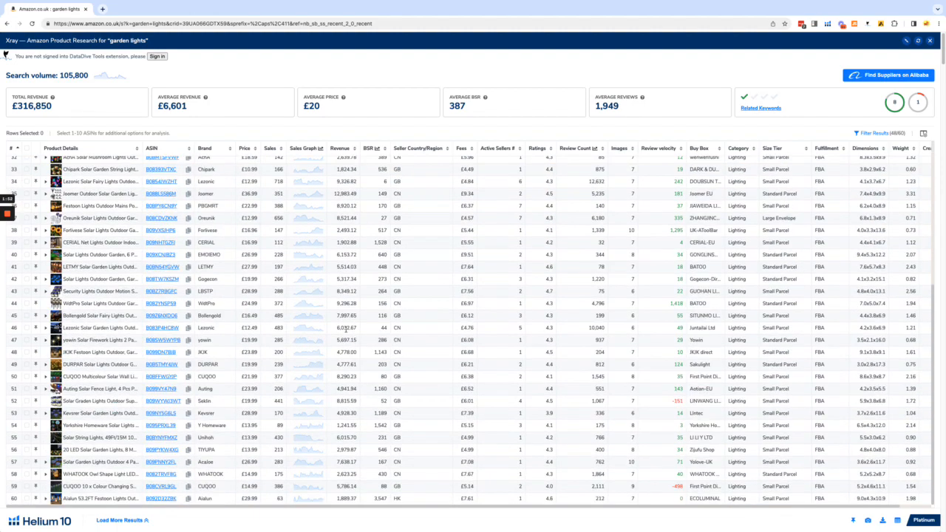
{"action": "scroll", "coordinate": [345, 329], "scroll_direction": "up", "scroll_amount": 5}
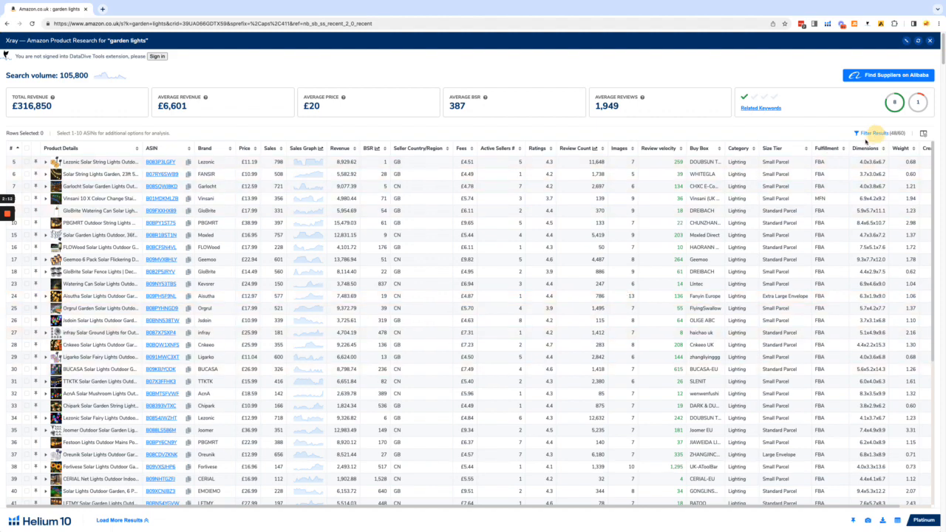
{"action": "left_click", "coordinate": [874, 133]}
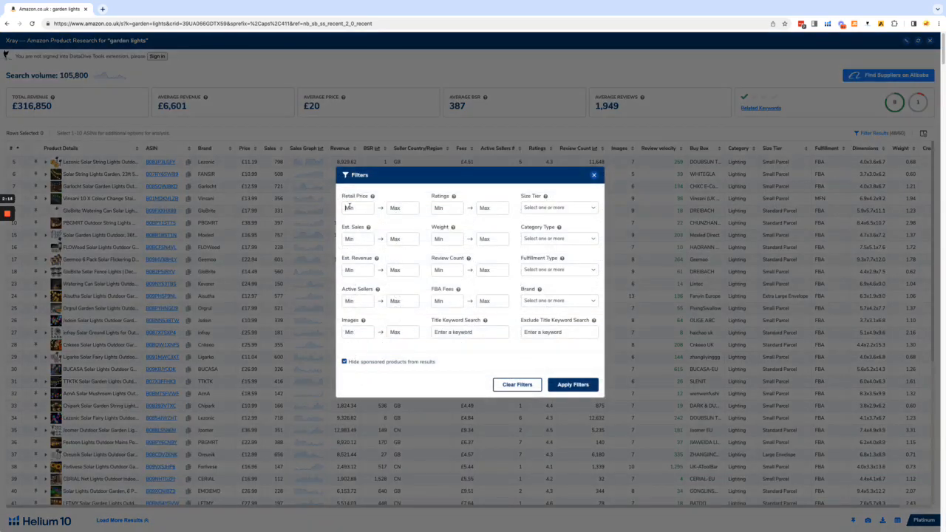
{"action": "type", "text": "30"}
{"action": "left_click", "coordinate": [573, 385]}
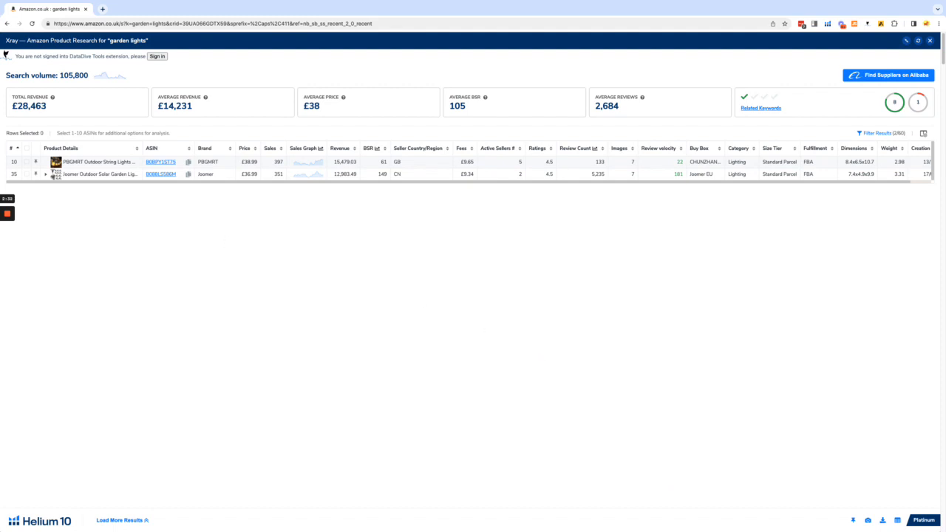
- Change the minimum retail price filter to 20 and apply it to the product list
{"action": "left_click", "coordinate": [878, 133]}
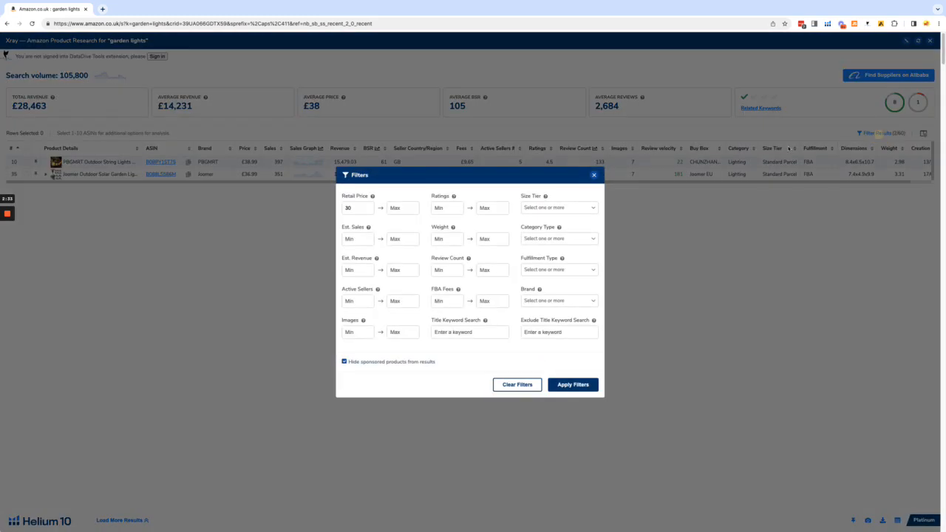
{"action": "double_click", "coordinate": [344, 207]}
{"action": "type", "text": "20"}
{"action": "left_click", "coordinate": [565, 385]}
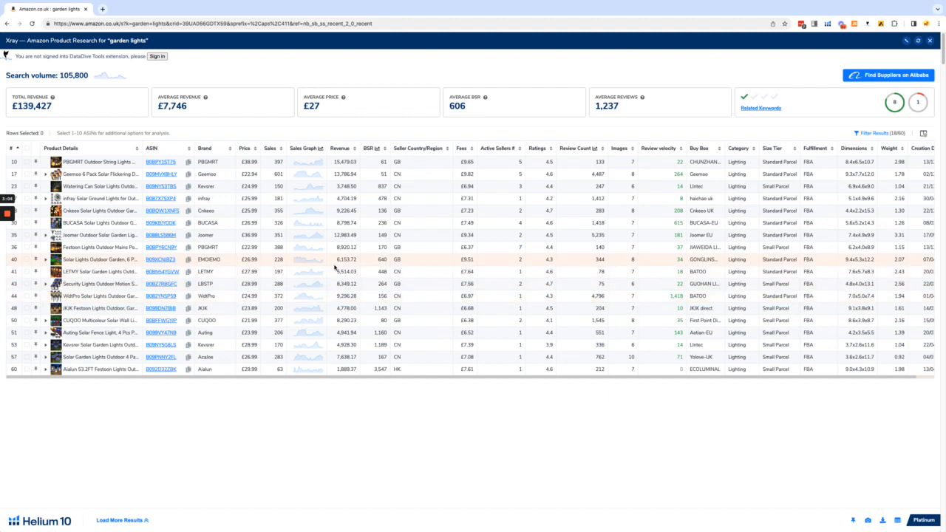
- Add a minimum estimated revenue of 5000 to the product filters and apply it
{"action": "left_click_drag", "start_coordinate": [337, 272], "coordinate": [359, 272]}
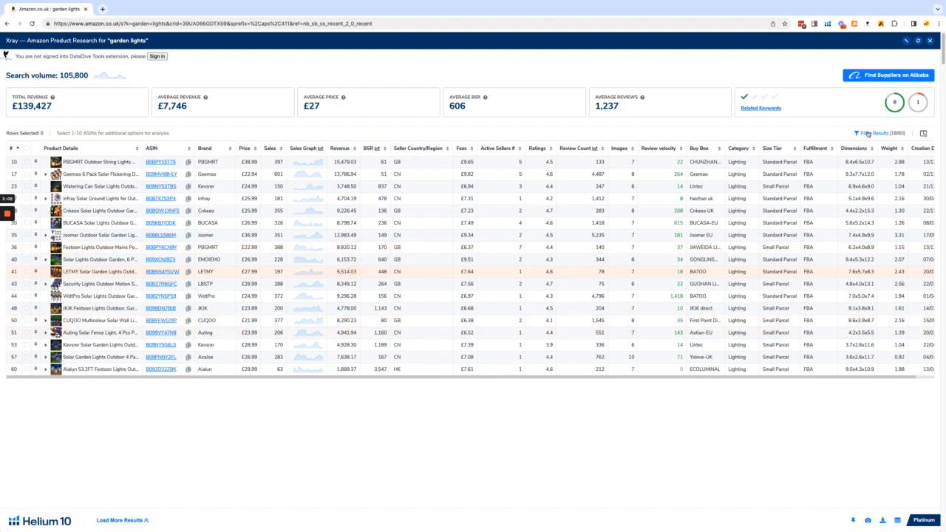
{"action": "left_click", "coordinate": [865, 133]}
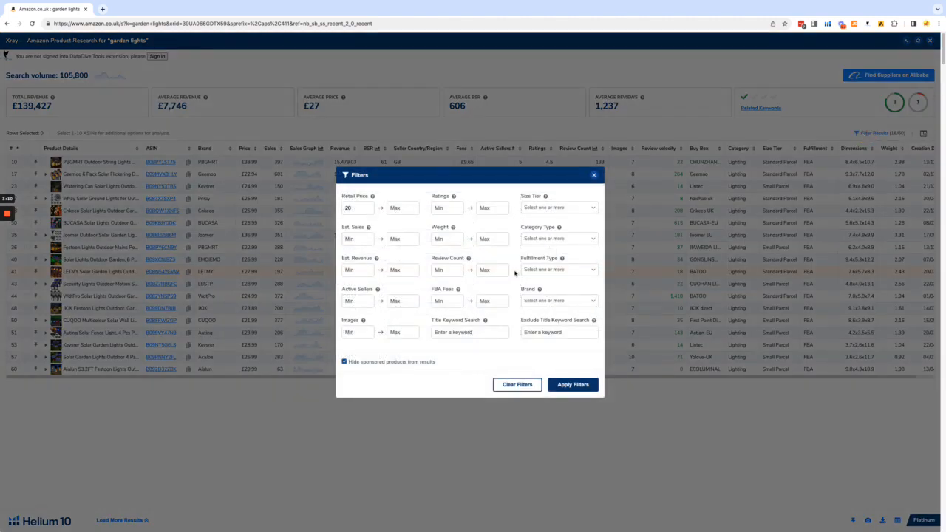
{"action": "left_click", "coordinate": [369, 270]}
{"action": "type", "text": "5000"}
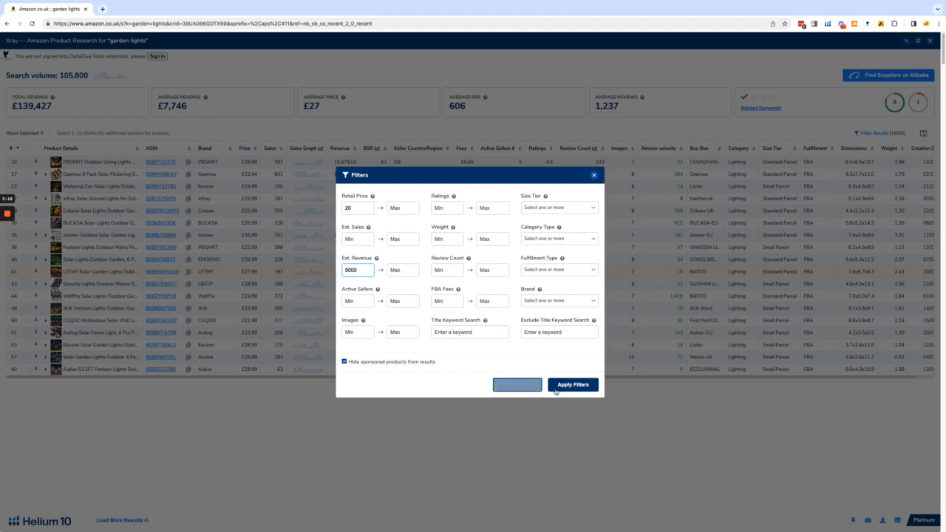
{"action": "left_click", "coordinate": [573, 384]}
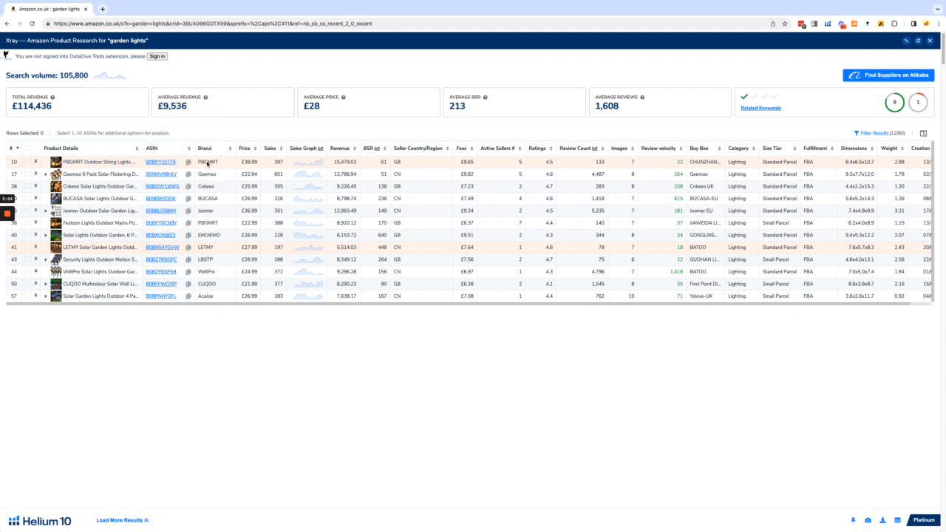
- Preview the filtered products and remove the Security Lights Outdoor Motion Sensor and WdtPro Solar Lights entries from the list
{"action": "left_click", "coordinate": [346, 161]}
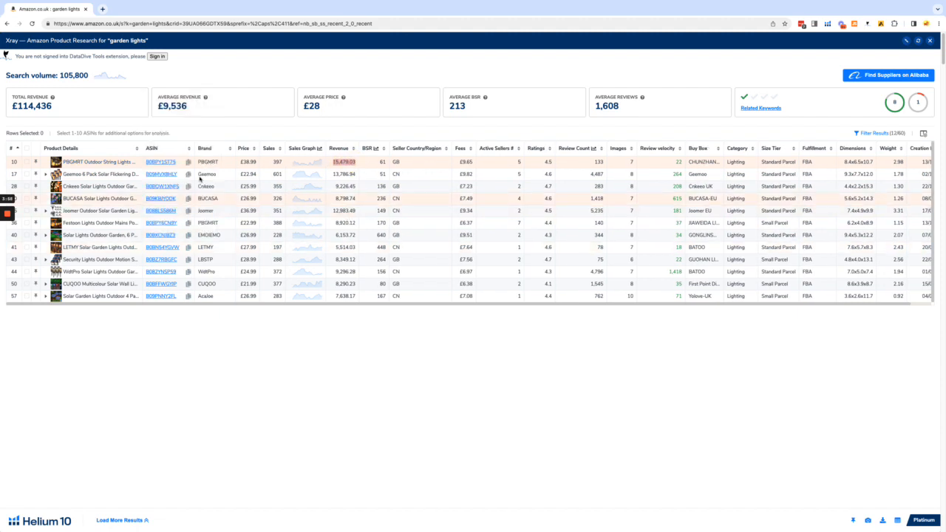
{"action": "mouse_move", "coordinate": [103, 162]}
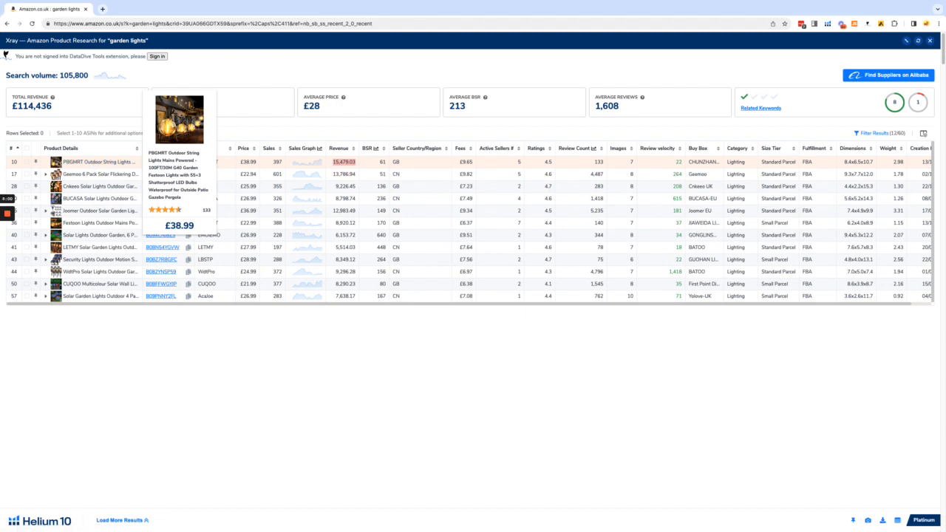
{"action": "mouse_move", "coordinate": [82, 179]}
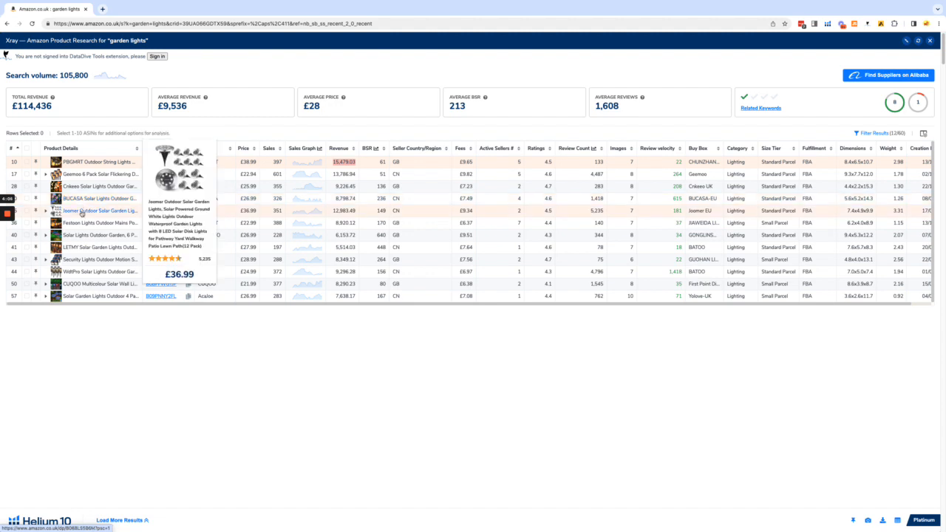
{"action": "mouse_move", "coordinate": [79, 235]}
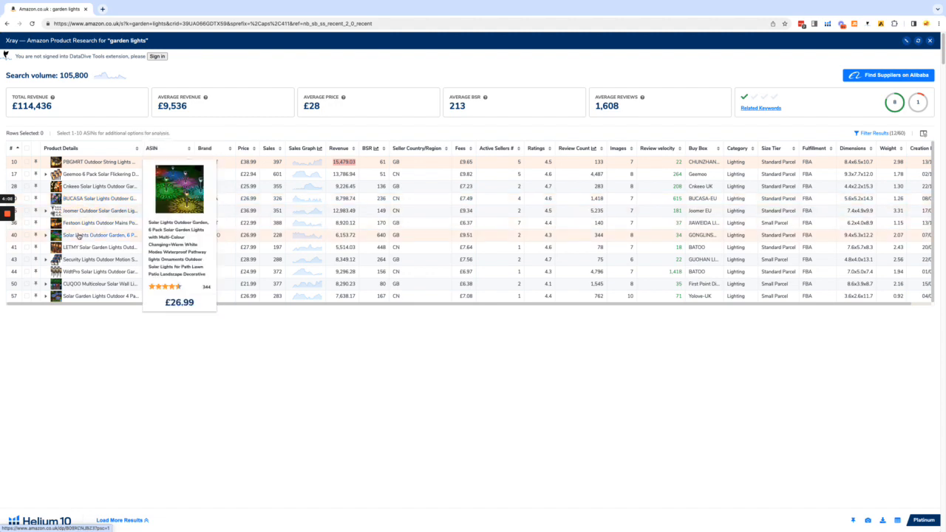
{"action": "mouse_move", "coordinate": [81, 262]}
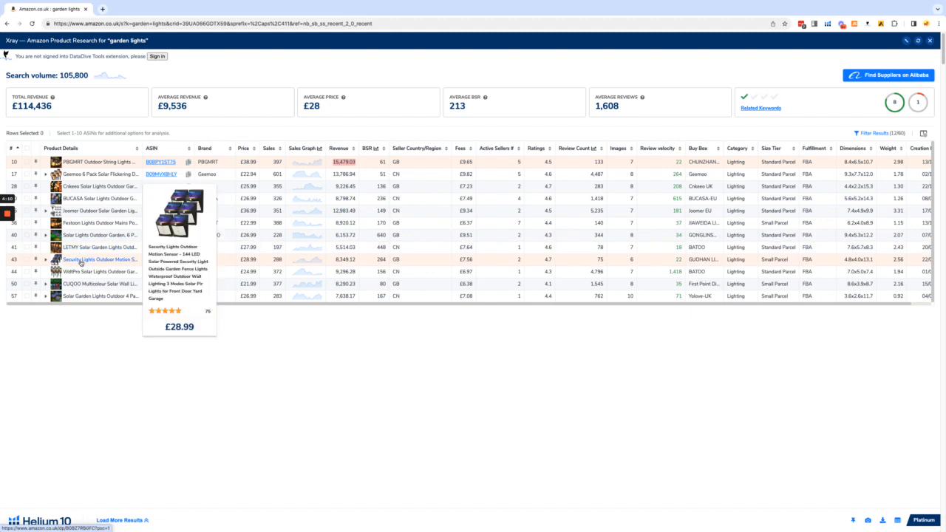
{"action": "left_click", "coordinate": [27, 260]}
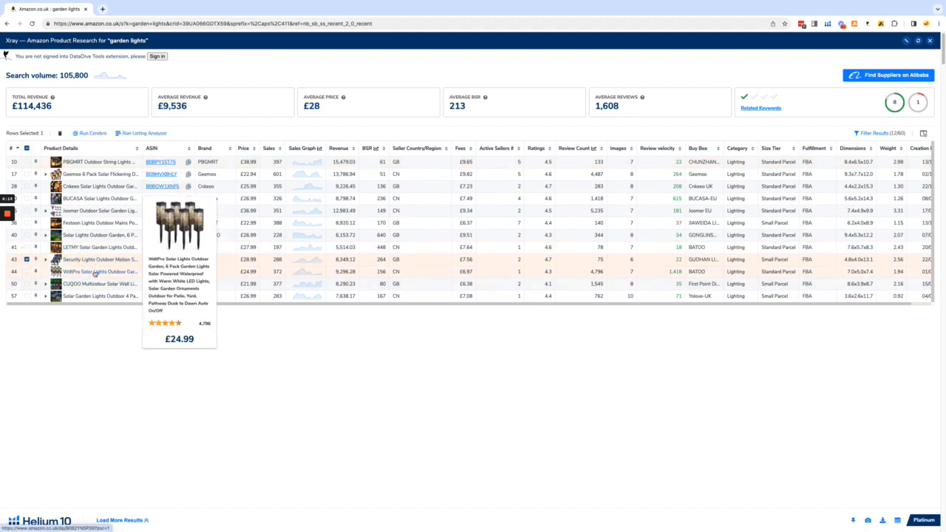
{"action": "left_click", "coordinate": [28, 273]}
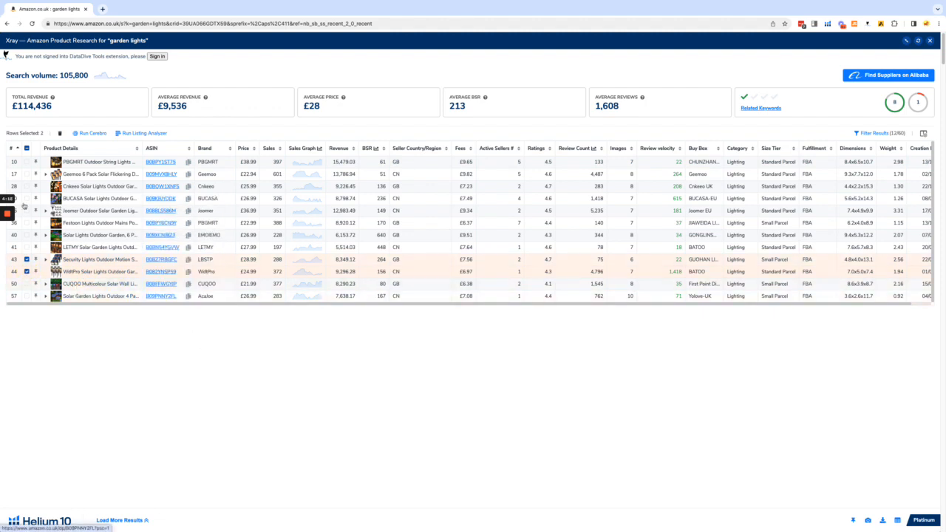
{"action": "left_click", "coordinate": [60, 135]}
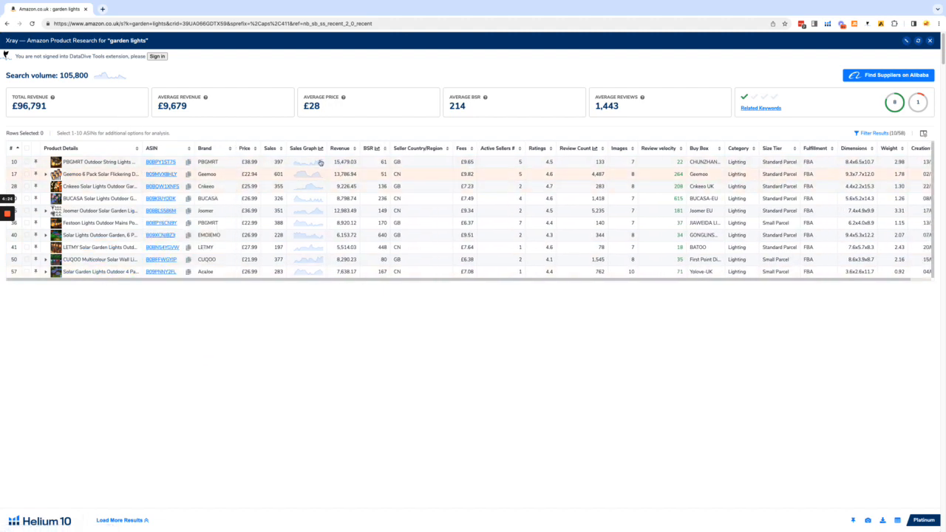
- Sort the remaining products by price and finally by revenue, both in descending order
{"action": "left_click", "coordinate": [256, 150]}
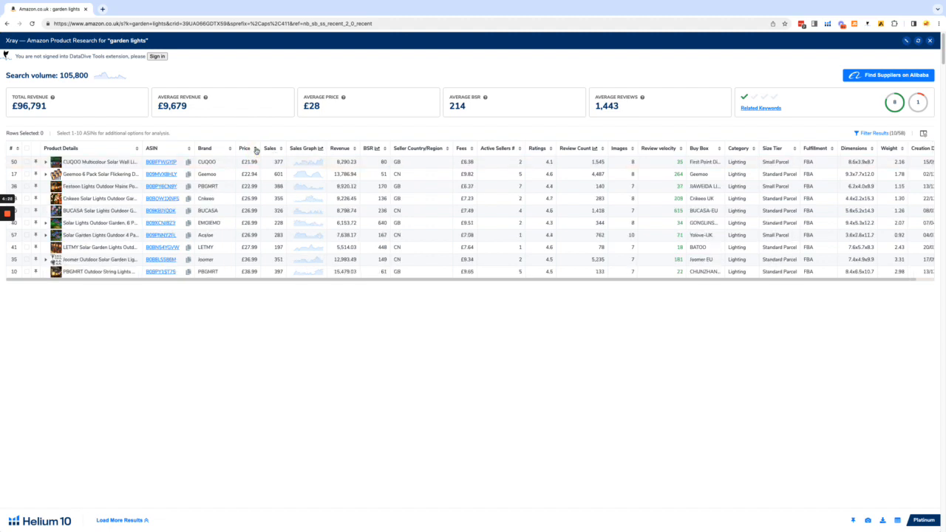
{"action": "left_click", "coordinate": [256, 150]}
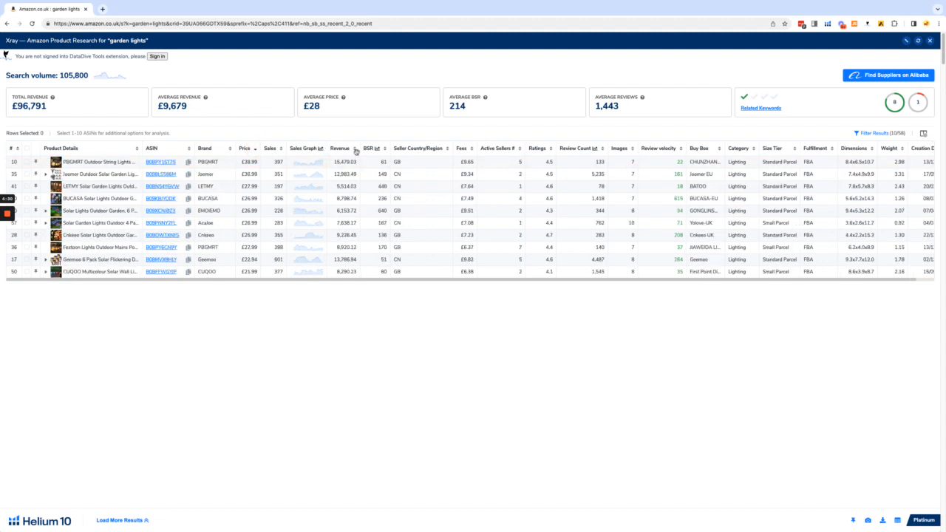
{"action": "left_click", "coordinate": [356, 150]}
{"action": "left_click", "coordinate": [355, 150]}
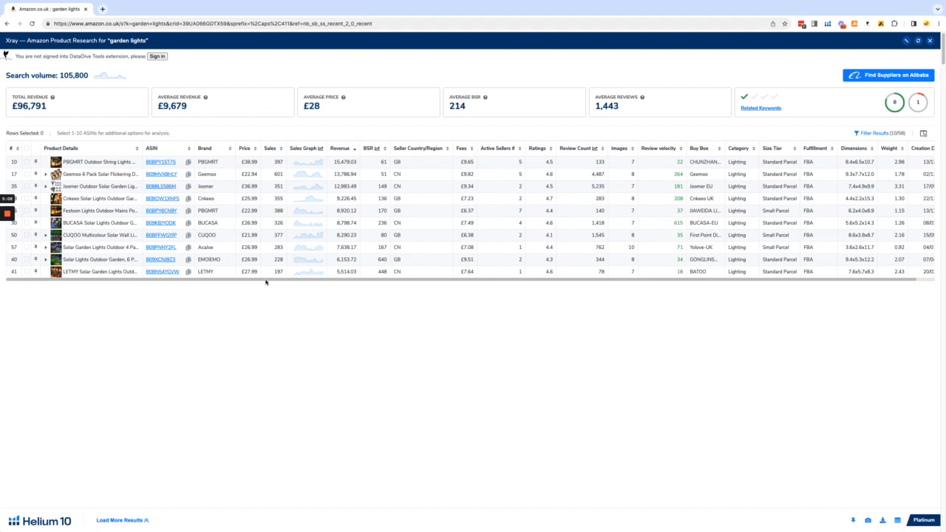
- Review the total revenue, average revenue and average price figures, and preview the PBGMRT Outdoor String Lights product
{"action": "left_click_drag", "start_coordinate": [9, 108], "coordinate": [57, 106]}
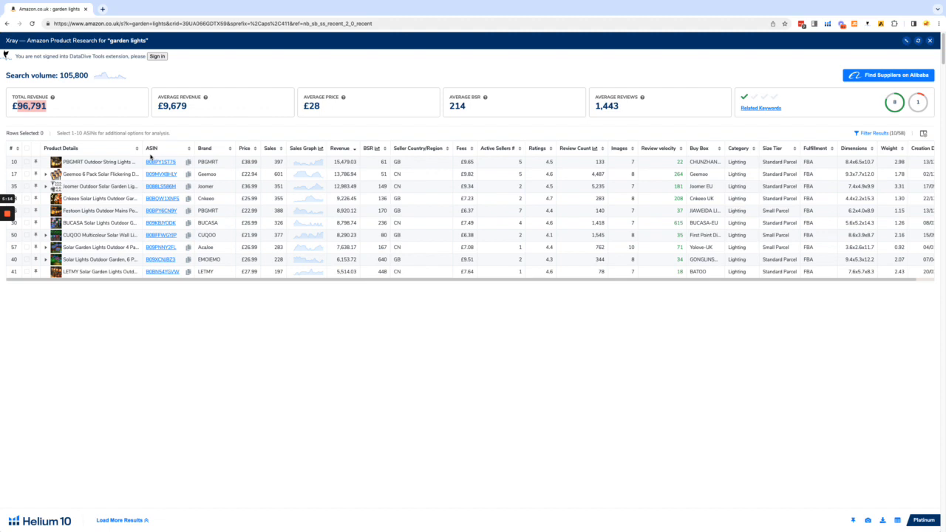
{"action": "left_click_drag", "start_coordinate": [158, 106], "coordinate": [201, 107]}
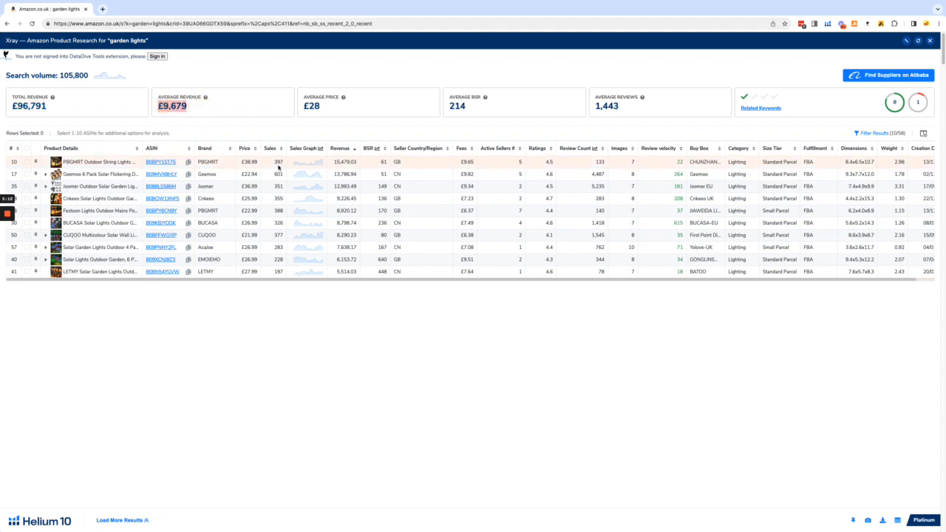
{"action": "left_click", "coordinate": [312, 105]}
{"action": "mouse_move", "coordinate": [66, 162]}
{"action": "mouse_move", "coordinate": [103, 160]}
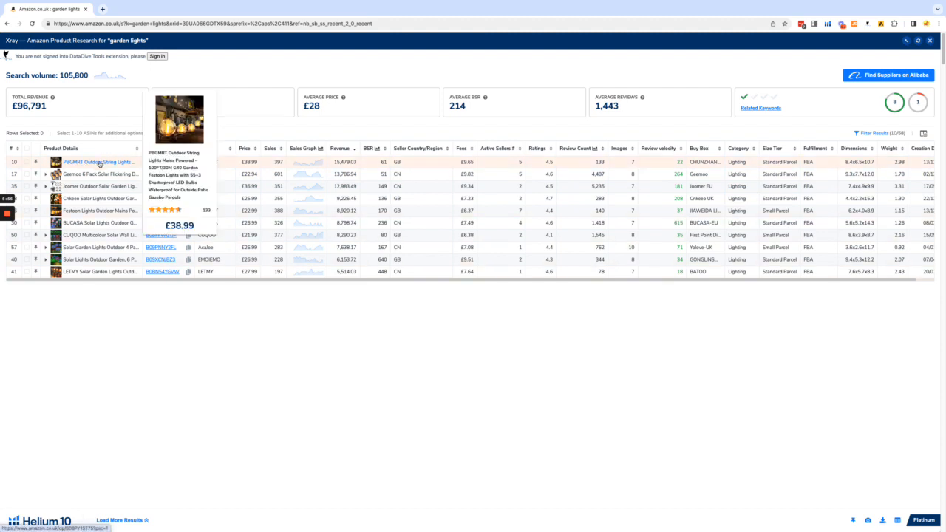